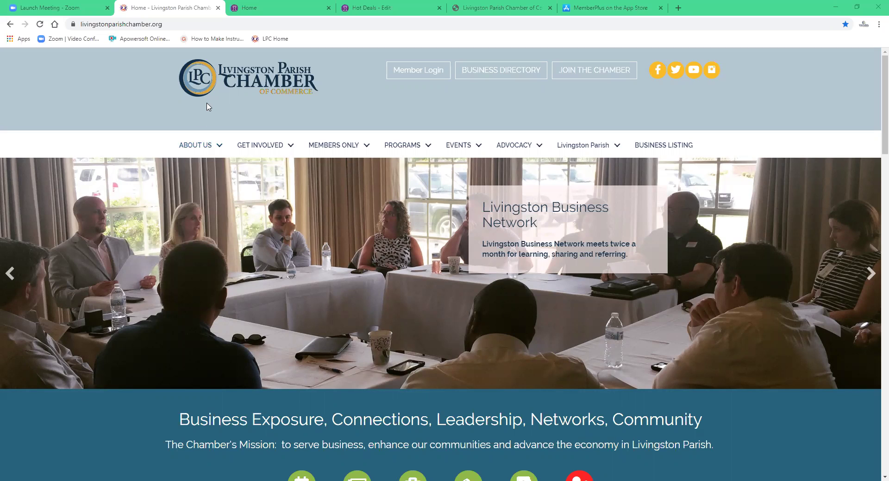
# Open the chamber's Member Login page, then return to the signed-in ChamberMaster home tab
pyautogui.click(389, 79)
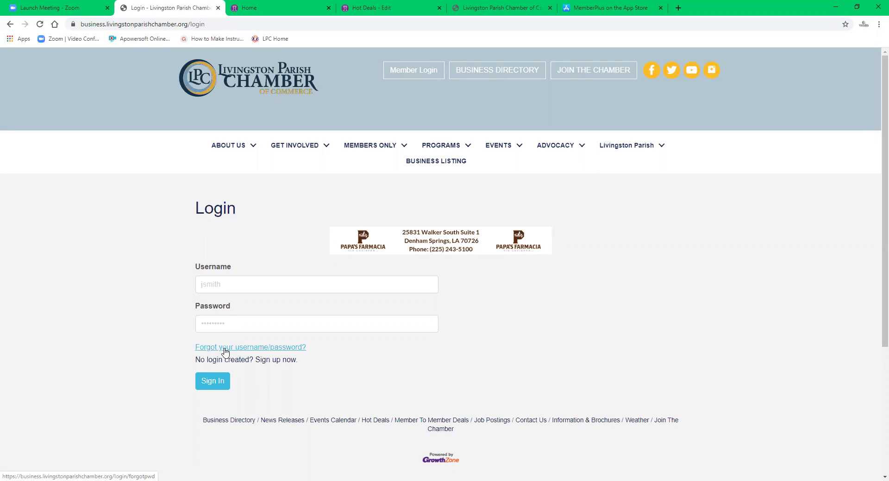
pyautogui.click(273, 13)
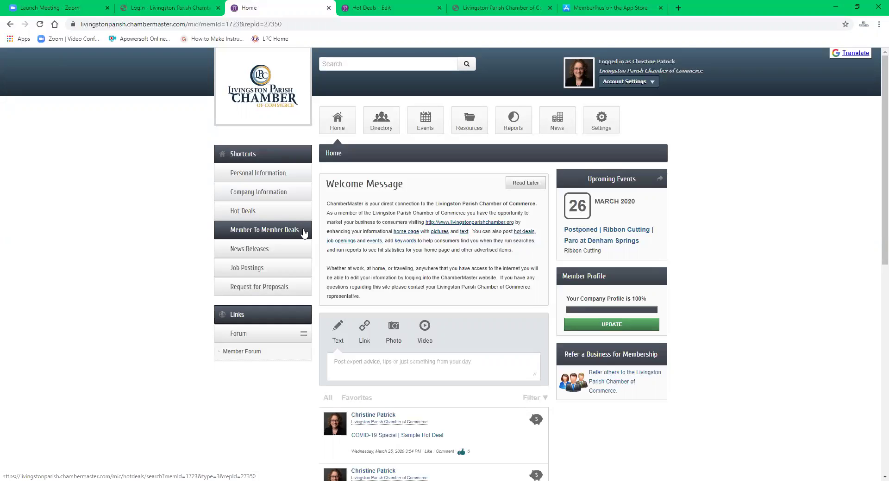
# Scroll through the member home feed showing the COVID-19 special sample deal, then back up
pyautogui.scroll(-3, 447, 398)
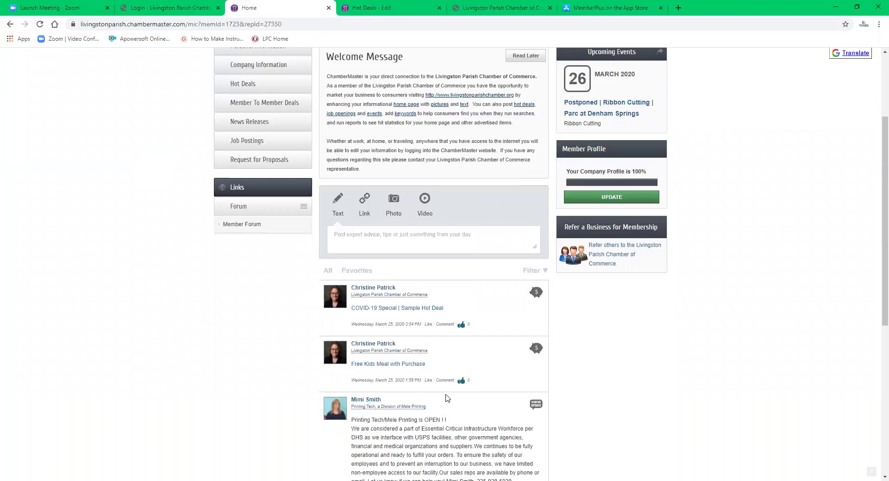
pyautogui.scroll(-3, 430, 297)
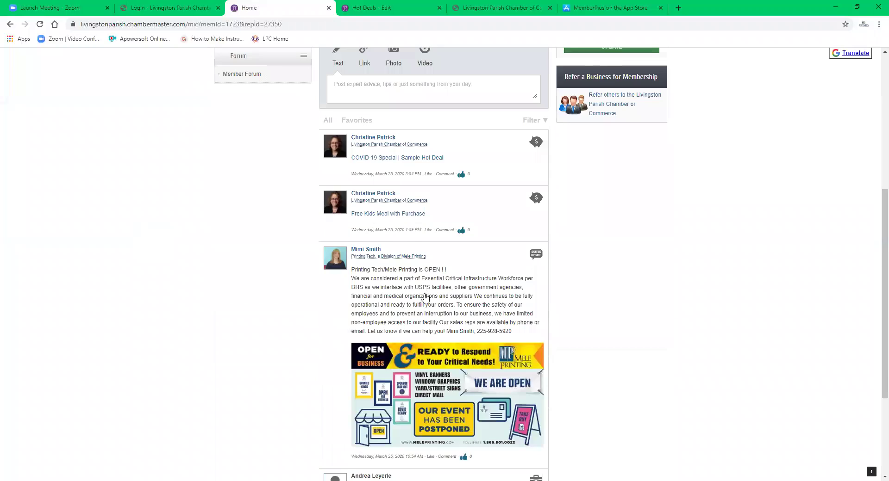
pyautogui.scroll(6, 425, 299)
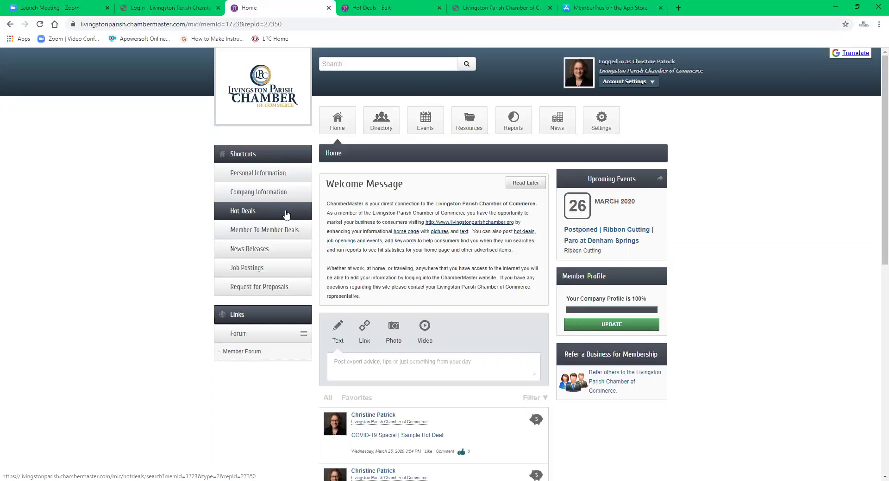
# Open the Hot Deals list and start a new hot deal
pyautogui.click(286, 215)
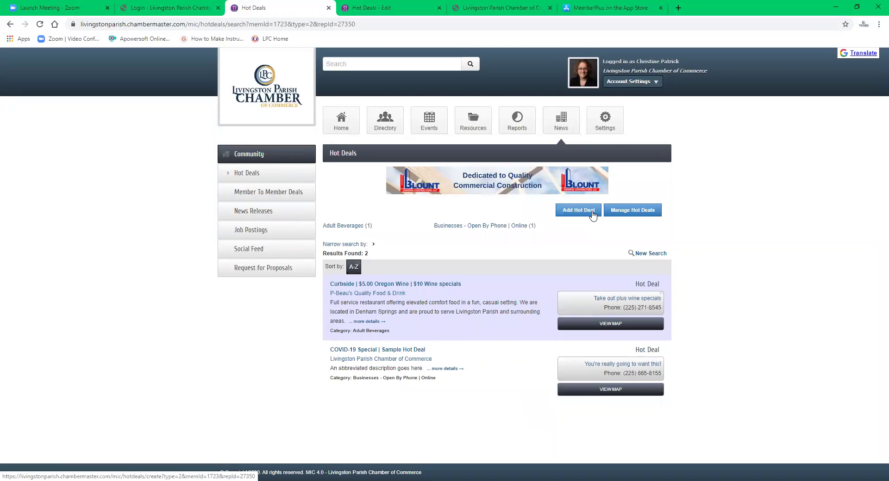
pyautogui.click(592, 214)
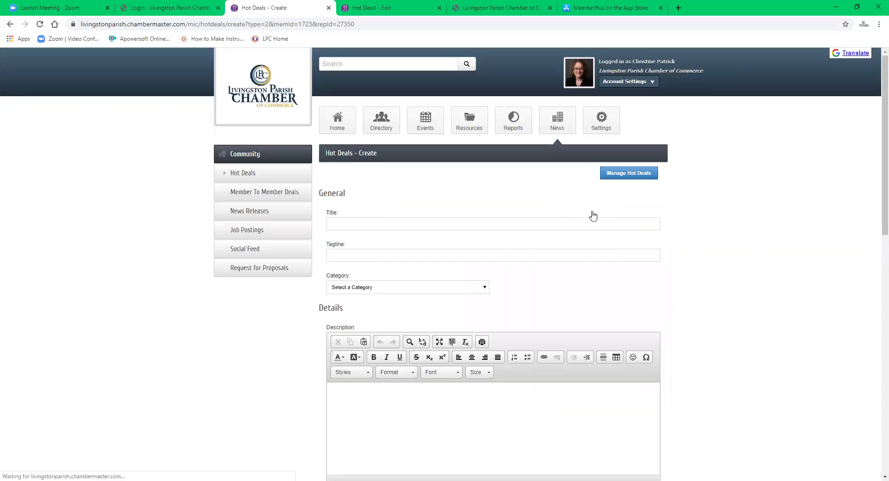
pyautogui.scroll(-1, 479, 208)
pyautogui.scroll(-1, 479, 208)
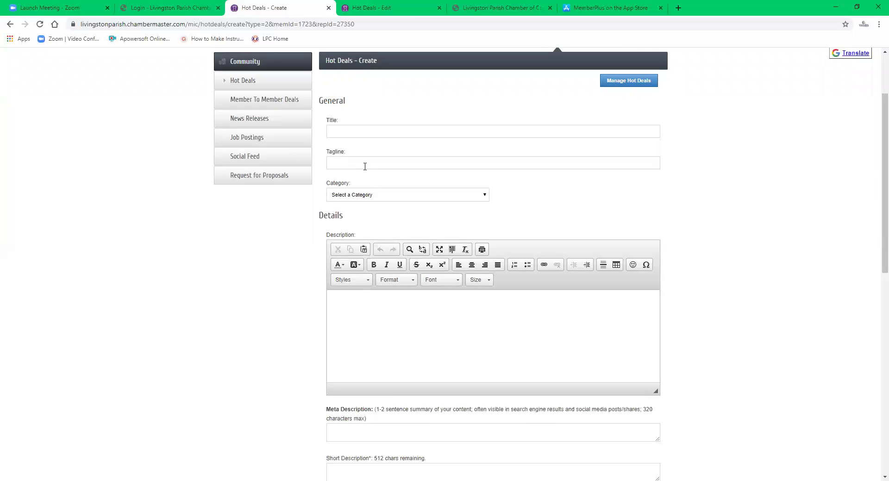
# Check the deal category choices without picking one, then go to the description editor
pyautogui.click(484, 197)
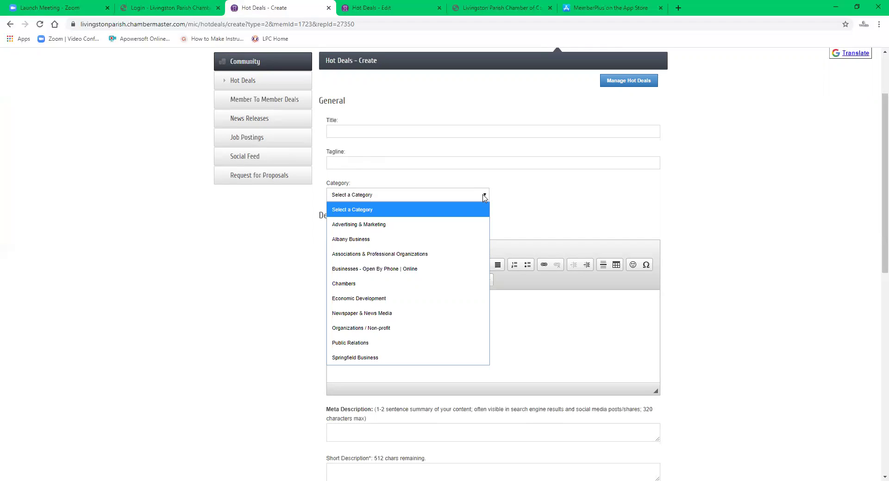
pyautogui.click(543, 194)
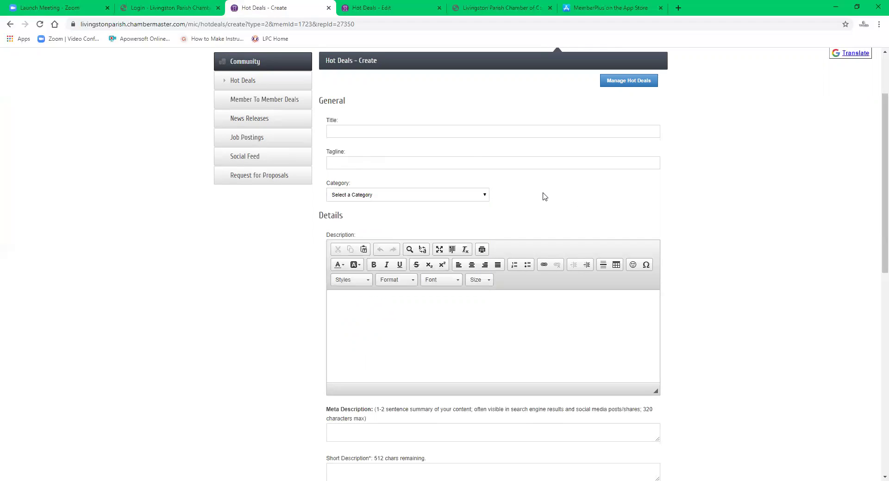
pyautogui.scroll(-3, 414, 274)
pyautogui.click(348, 165)
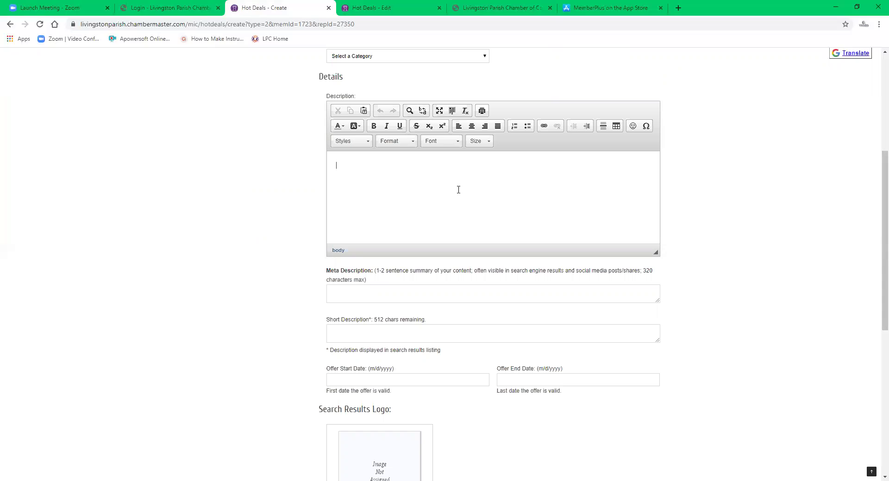
# Place the cursor in the Description, then the Short Description field
pyautogui.click(451, 199)
pyautogui.click(421, 333)
pyautogui.scroll(-1, 403, 336)
pyautogui.scroll(-3, 391, 277)
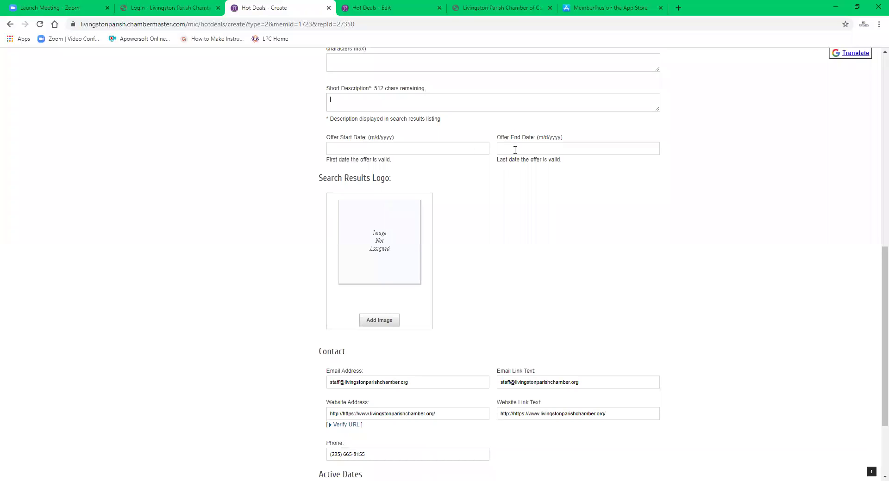
# Check the offer start and end date pickers without choosing any dates
pyautogui.click(357, 149)
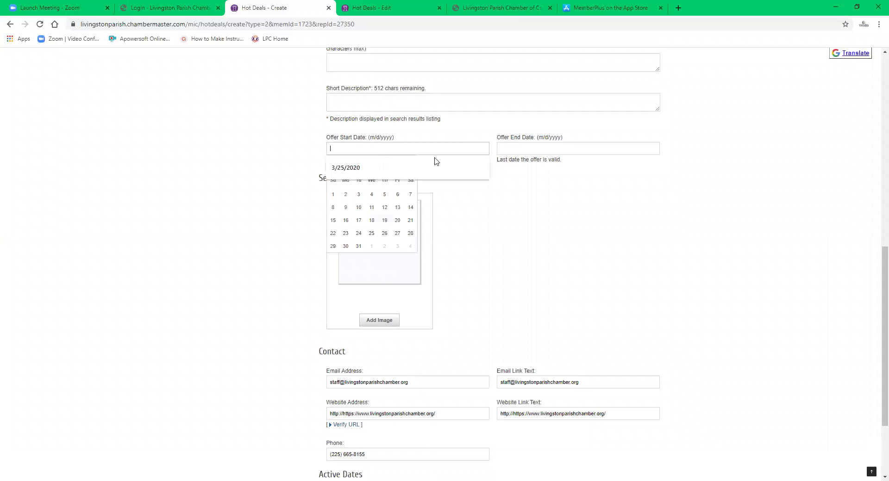
pyautogui.click(565, 149)
pyautogui.click(465, 225)
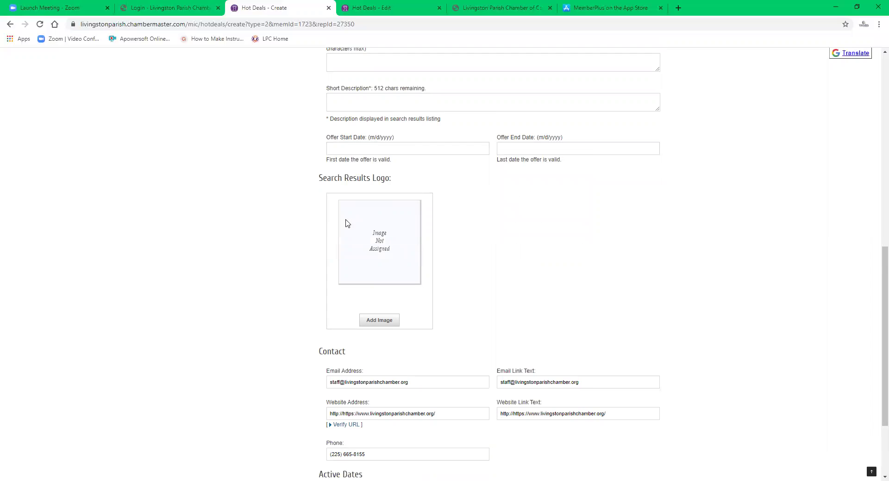
pyautogui.scroll(-1, 279, 217)
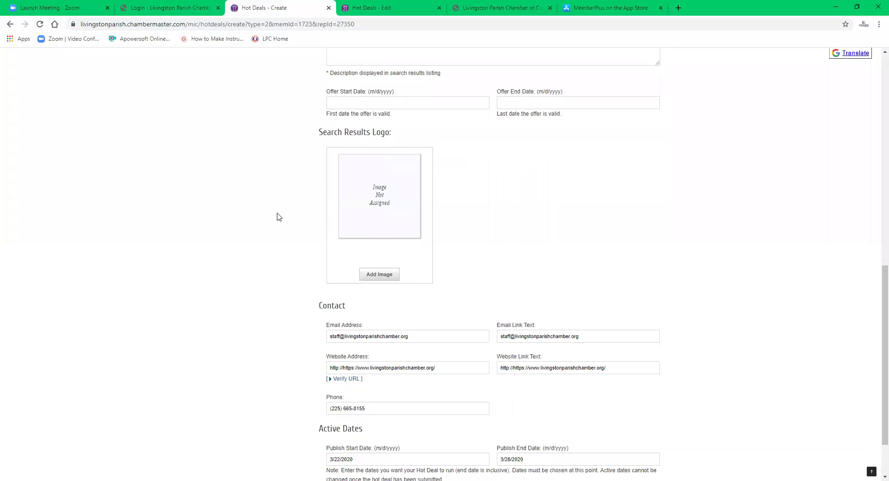
# Start adding a search results logo image, then cancel it
pyautogui.click(377, 276)
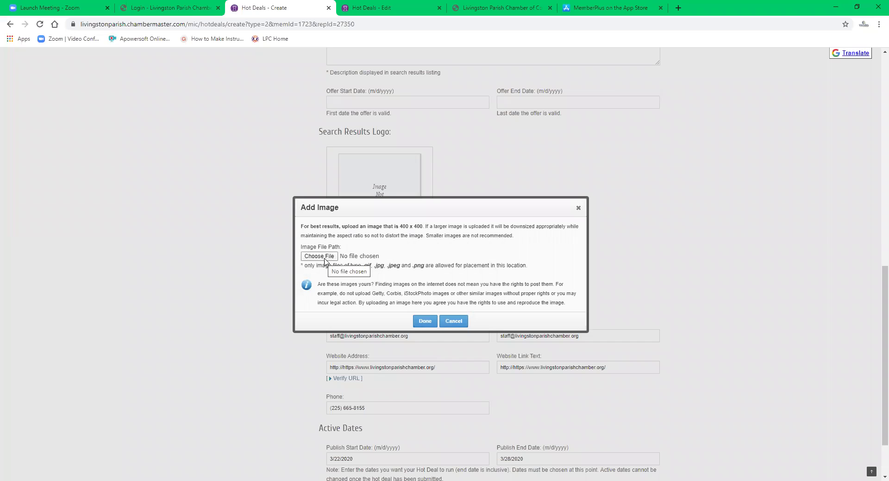
pyautogui.click(450, 323)
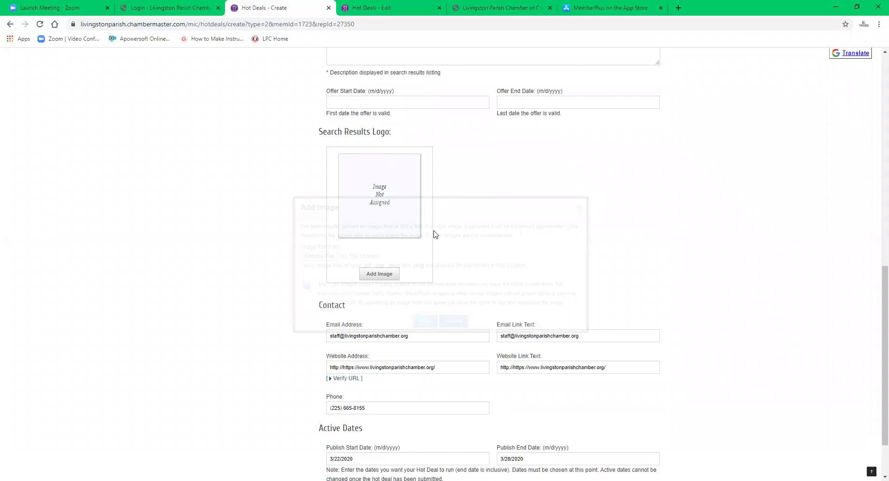
pyautogui.scroll(-2, 421, 234)
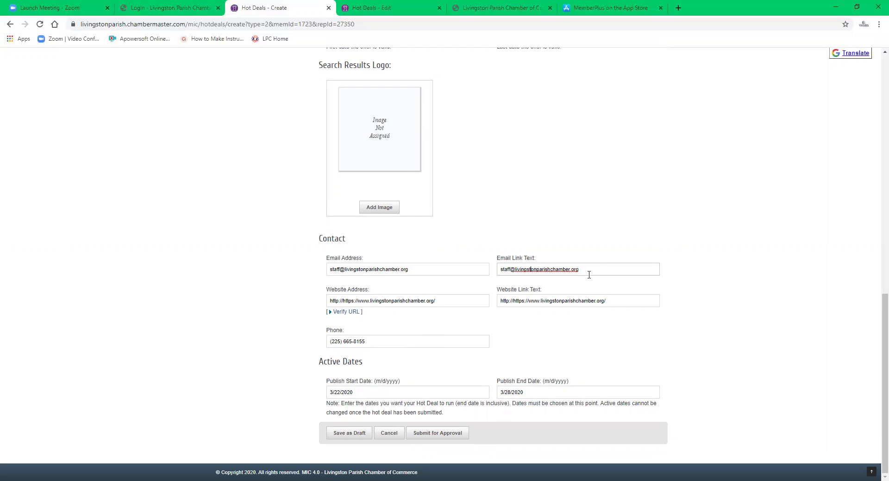
# Replace the email link text with 'Contact Us', then move to the website and phone fields
pyautogui.moveTo(586, 271); pyautogui.dragTo(480, 268)
pyautogui.write('ct Us')
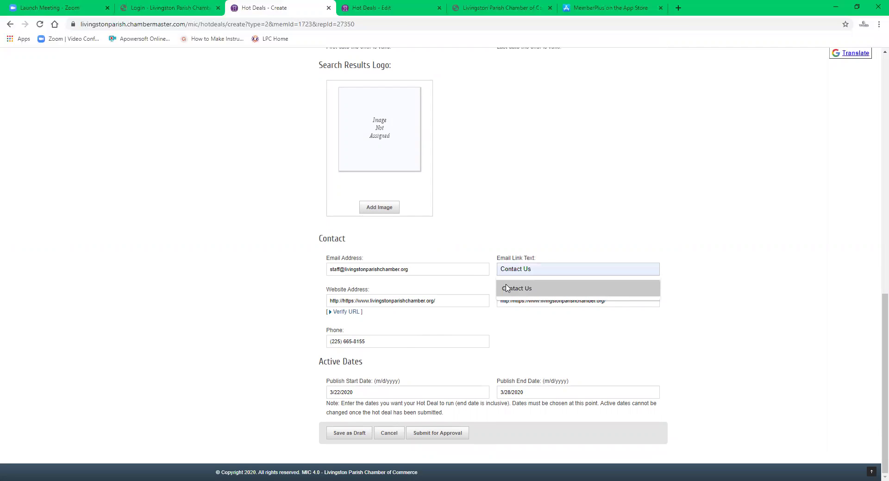
pyautogui.click(508, 287)
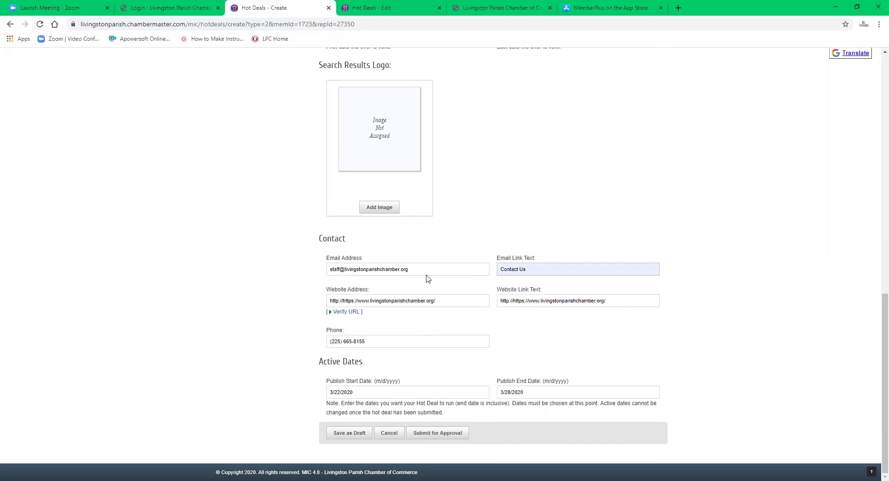
pyautogui.click(461, 299)
pyautogui.press('Tab')
pyautogui.press('Tab')
# Switch to the pending COVID-19 Special deal's edit tab and scroll through it
pyautogui.click(380, 8)
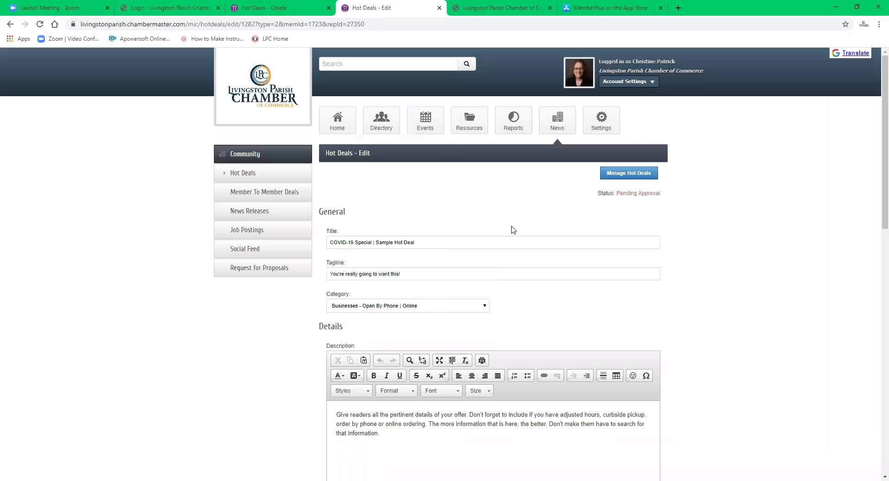
pyautogui.scroll(-4, 577, 259)
pyautogui.scroll(-4, 581, 245)
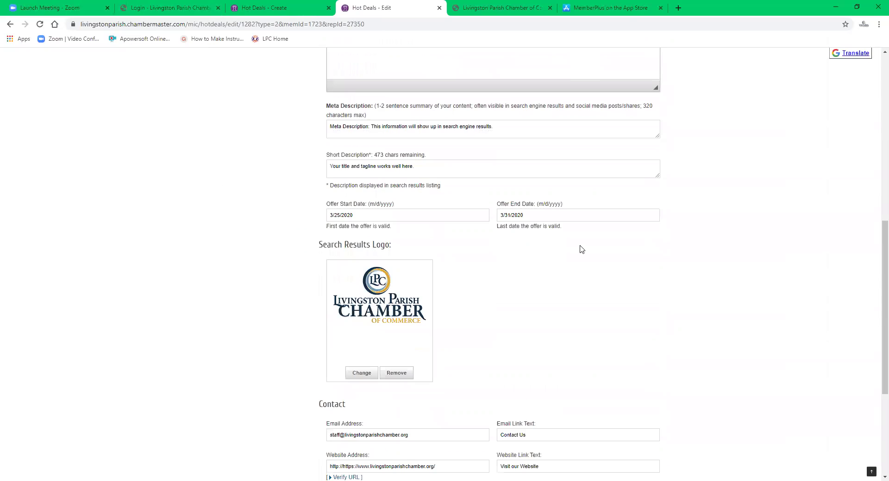
pyautogui.scroll(-4, 448, 406)
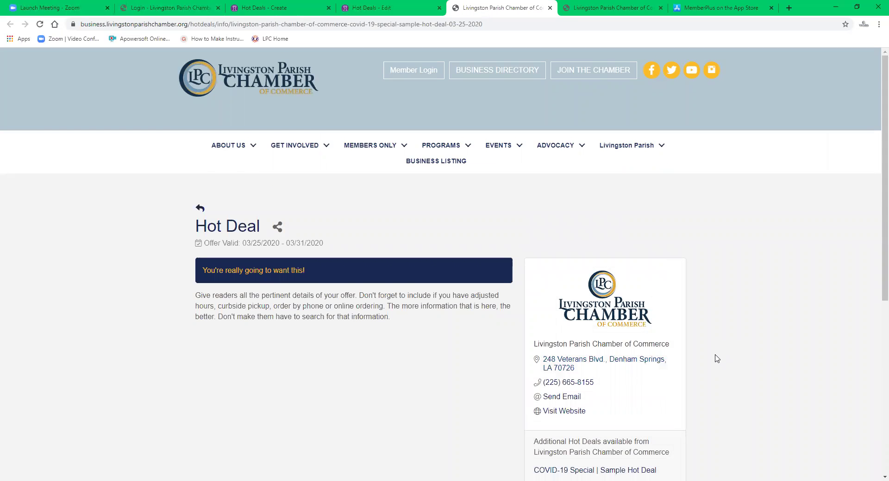
pyautogui.scroll(-5, 717, 358)
pyautogui.scroll(5, 716, 359)
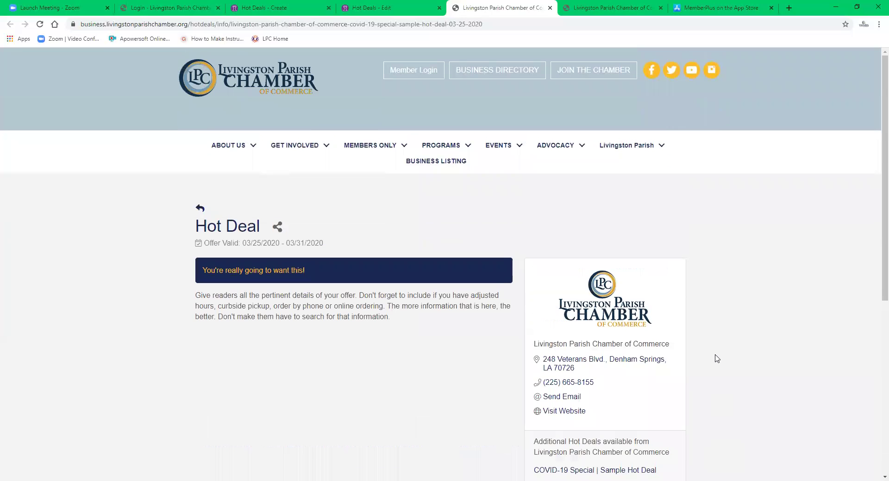
# Compare the create form and public deal page, then return to the top of the edit form
pyautogui.click(406, 10)
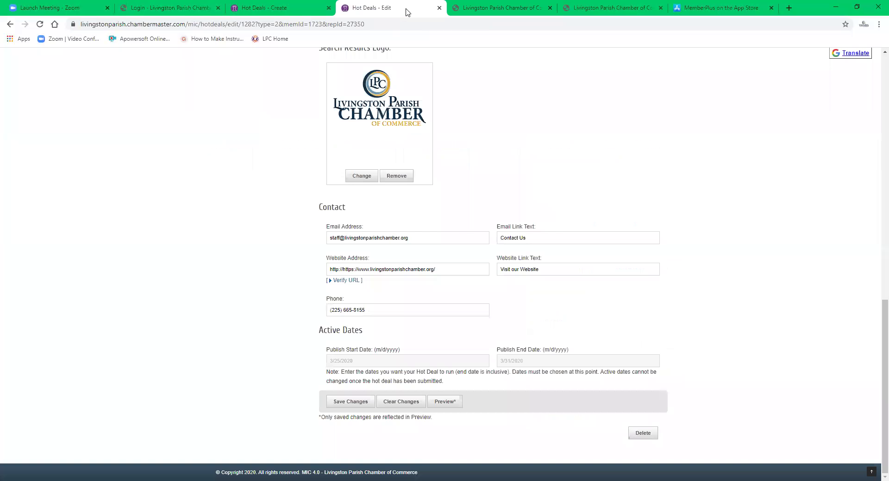
pyautogui.click(324, 7)
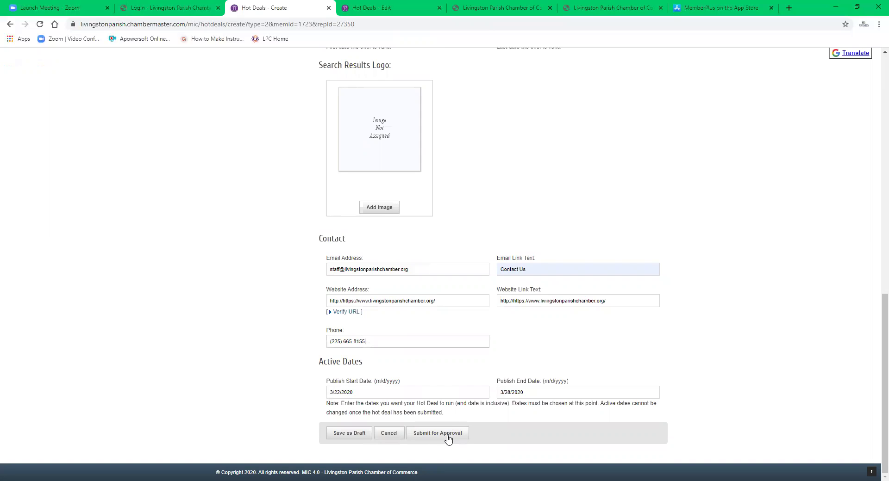
pyautogui.click(399, 10)
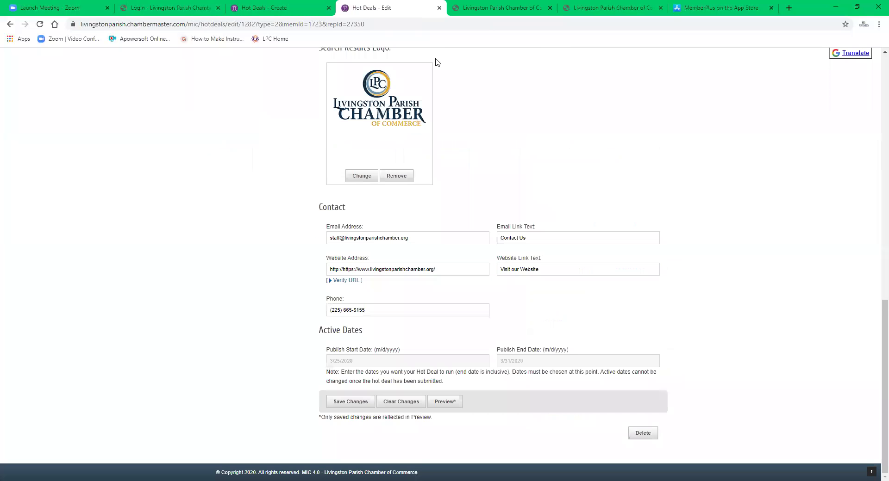
pyautogui.click(463, 13)
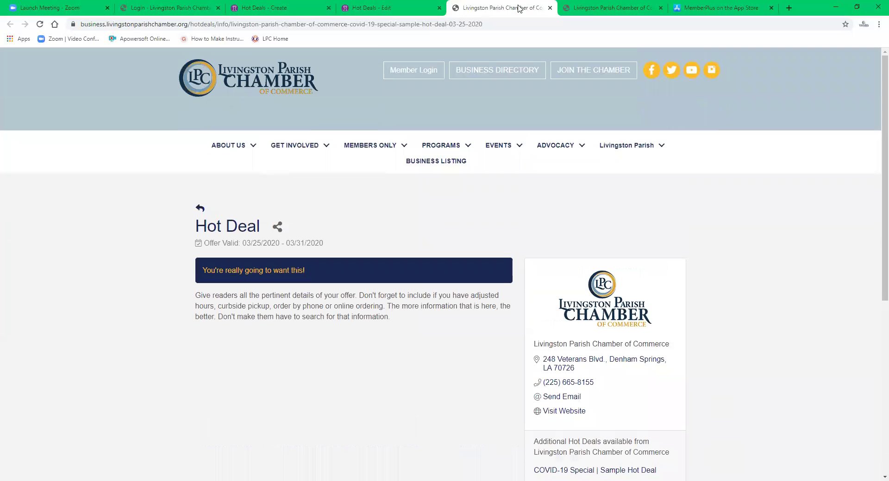
pyautogui.click(363, 4)
pyautogui.scroll(5, 472, 185)
pyautogui.scroll(5, 555, 218)
pyautogui.scroll(1, 611, 183)
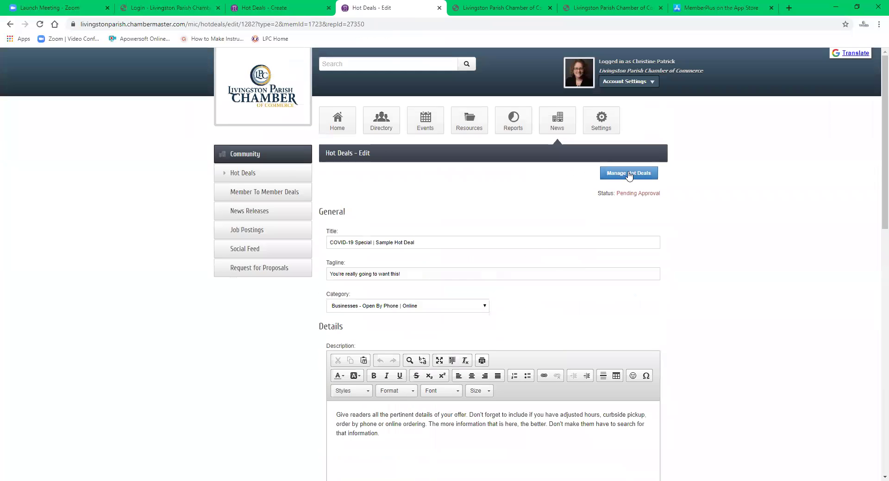
# Open Manage Hot Deals to list the approved and pending COVID-19 Special deals
pyautogui.click(628, 173)
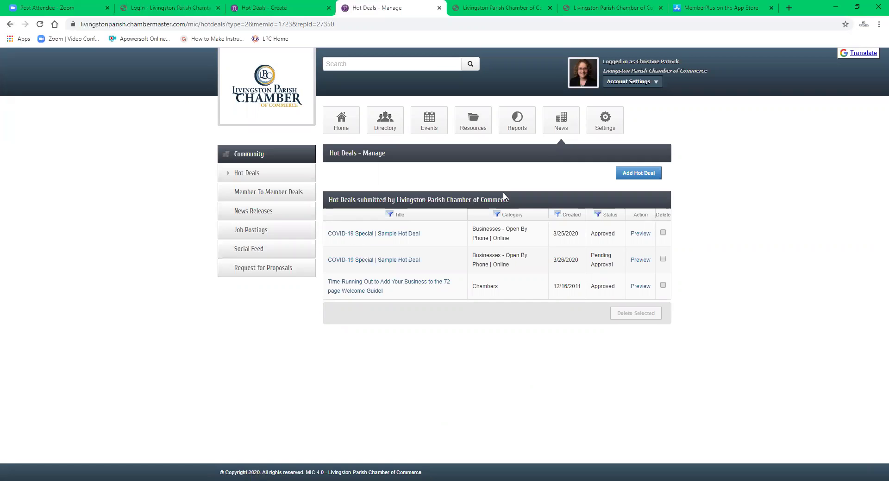
# From the chamber home page, open Deals and the chamber's COVID-19 Special deal card
pyautogui.click(508, 6)
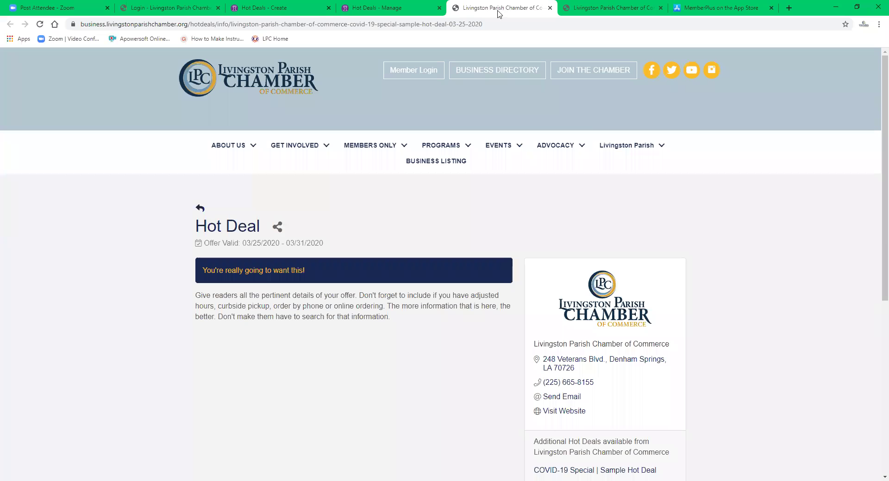
pyautogui.click(598, 10)
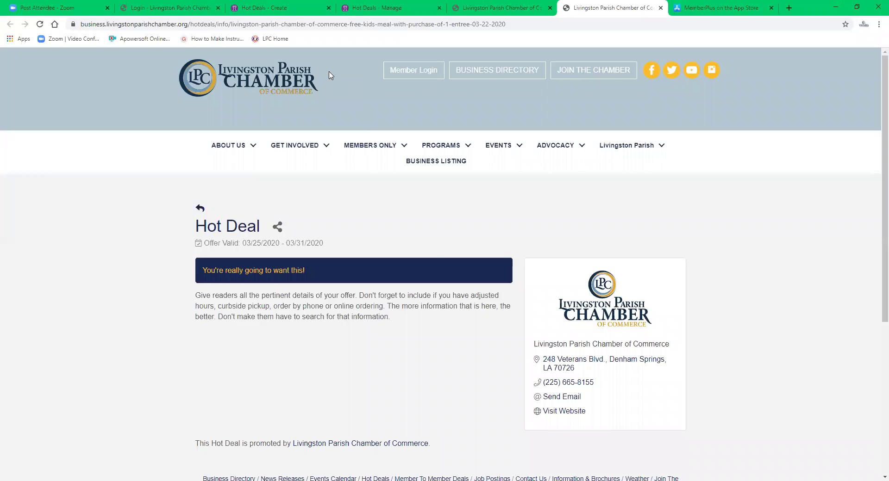
pyautogui.click(268, 80)
pyautogui.moveTo(375, 145)
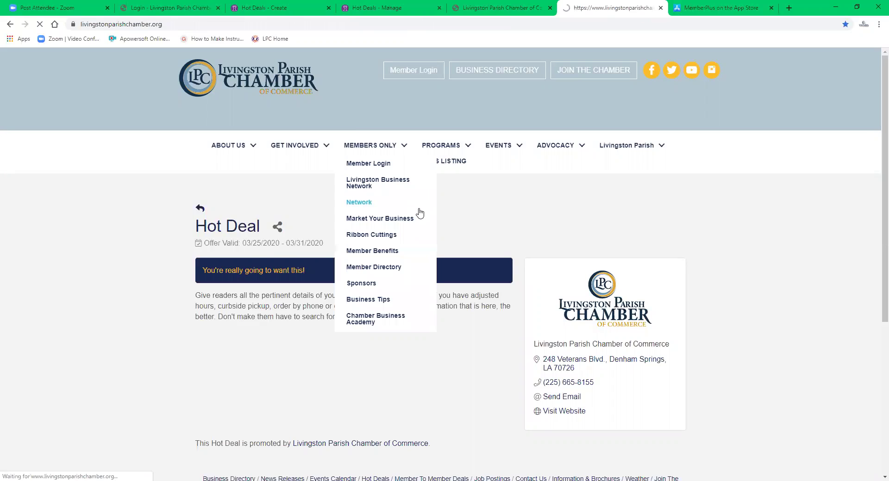
pyautogui.scroll(-5, 434, 271)
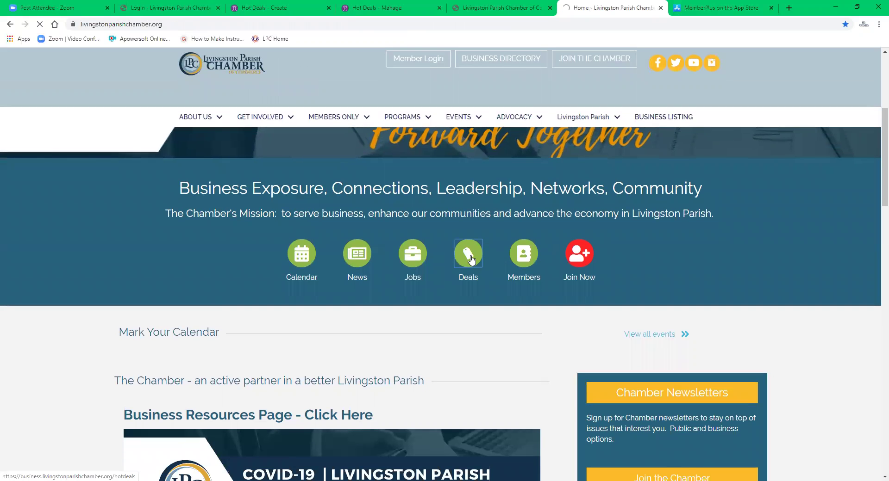
pyautogui.click(471, 260)
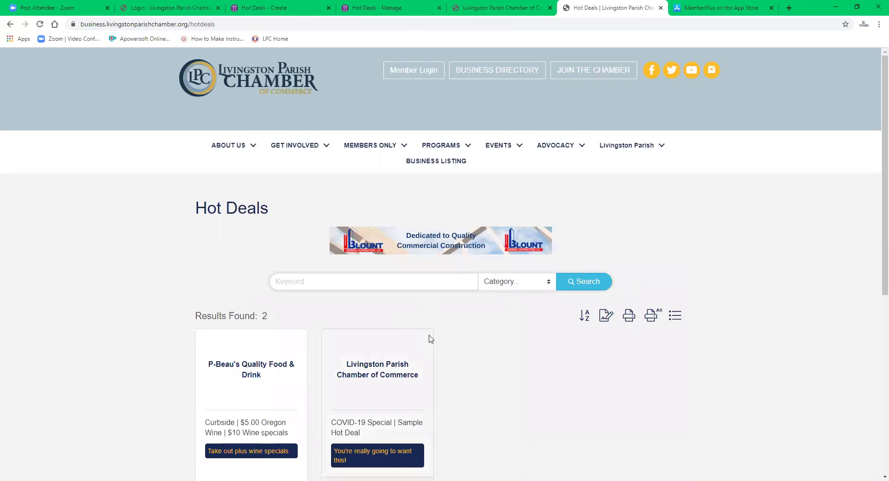
pyautogui.scroll(-3, 430, 339)
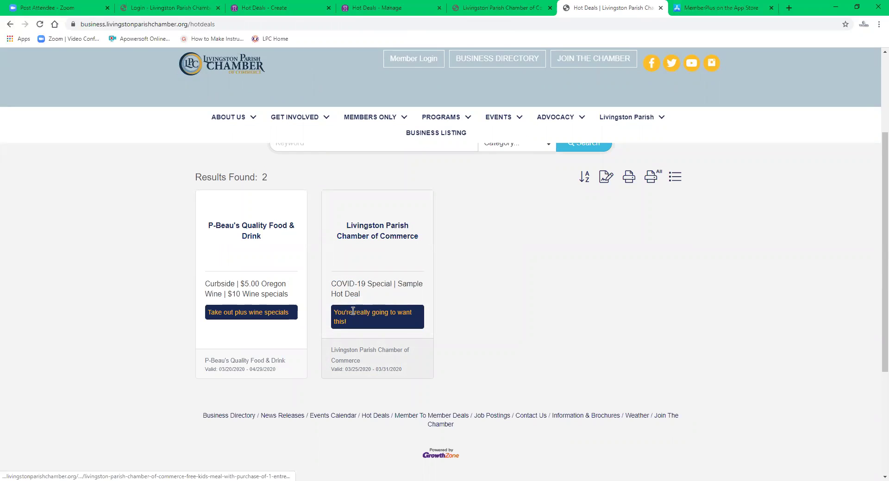
pyautogui.click(370, 284)
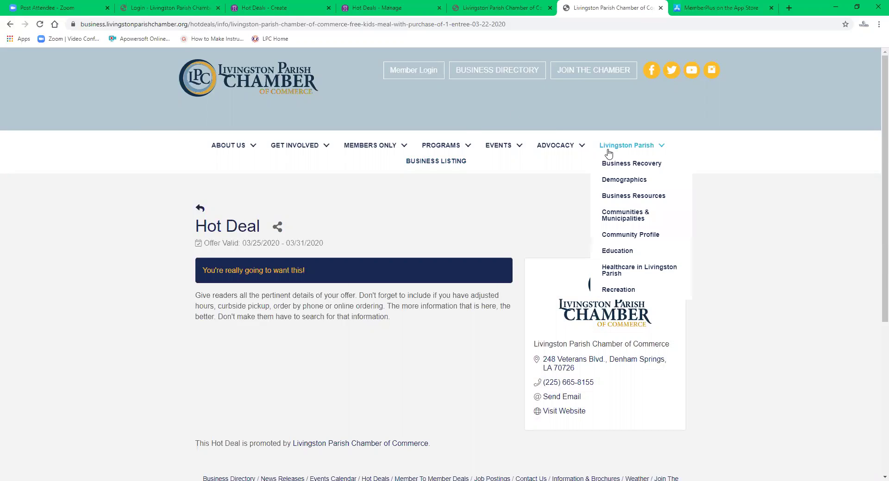
pyautogui.moveTo(441, 146)
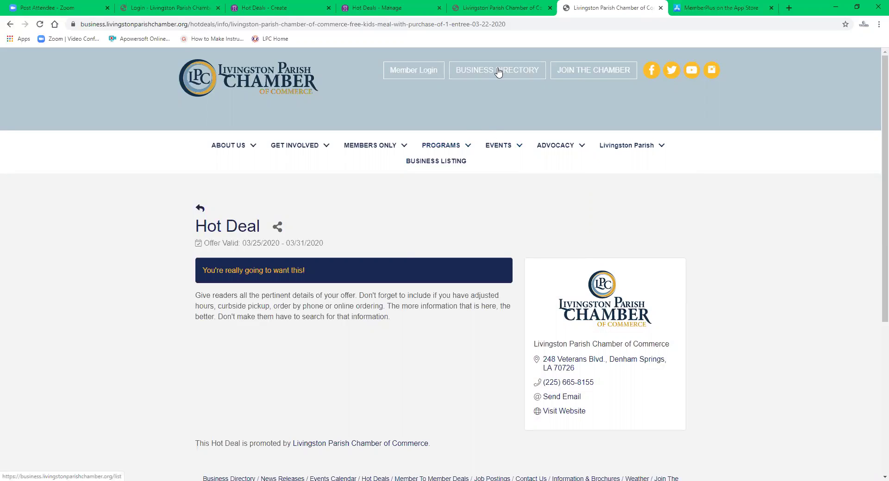
# Find Livingston Parish Chamber of Commerce under L and open its profile's COVID-19 Special deal
pyautogui.click(498, 72)
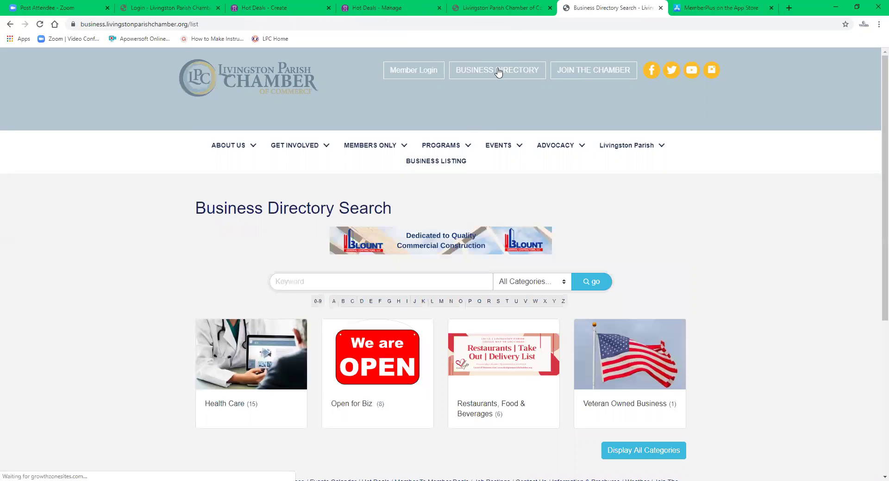
pyautogui.click(432, 302)
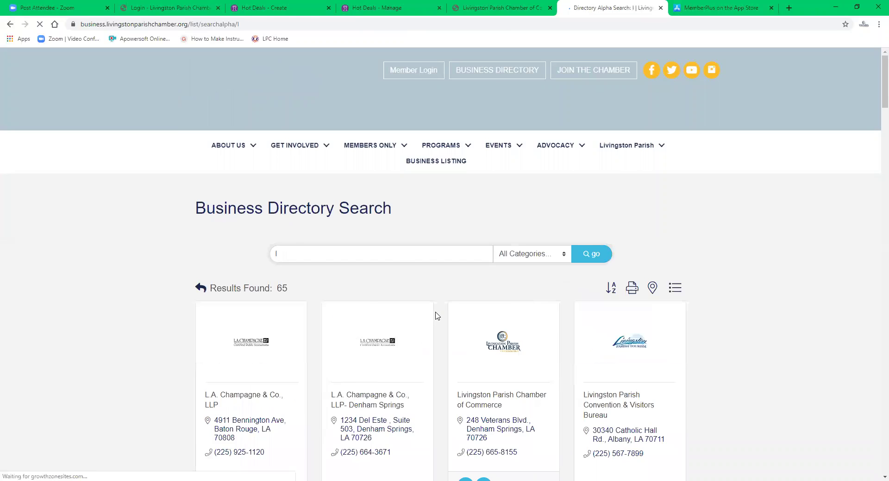
pyautogui.scroll(-3, 503, 287)
pyautogui.click(502, 286)
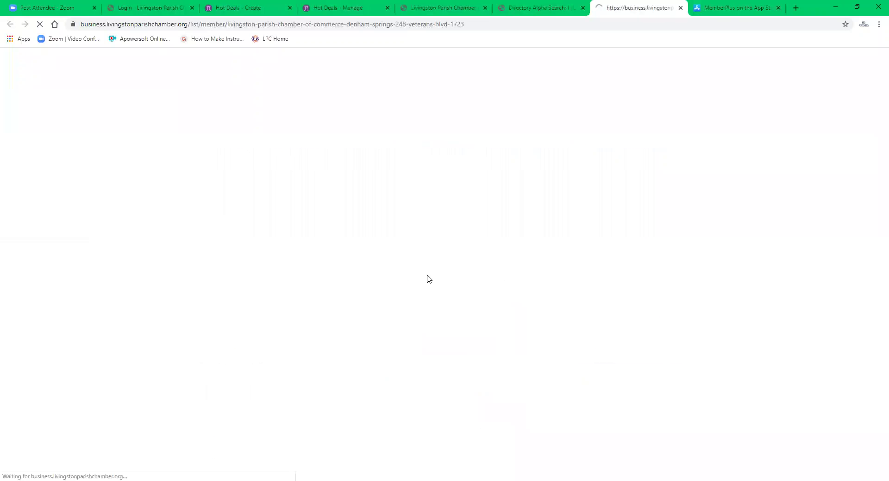
pyautogui.scroll(-3, 427, 226)
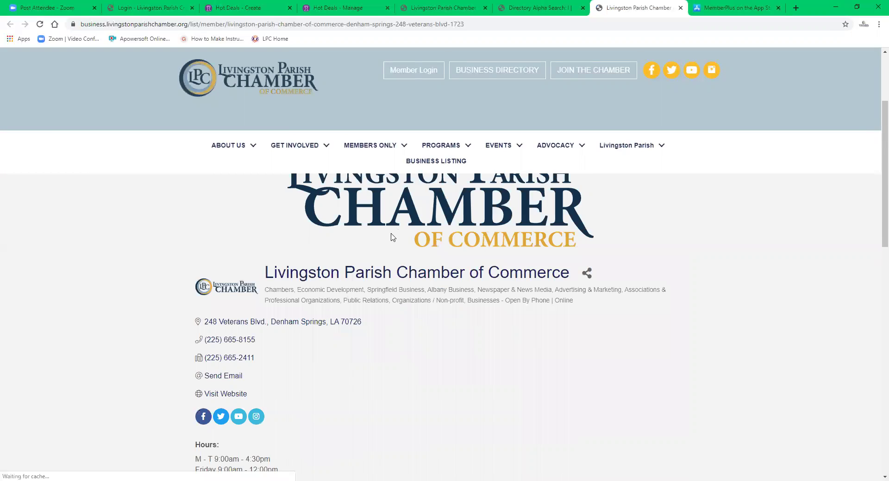
pyautogui.scroll(-4, 311, 278)
pyautogui.scroll(-2, 313, 277)
pyautogui.scroll(-5, 310, 277)
pyautogui.scroll(-1, 304, 279)
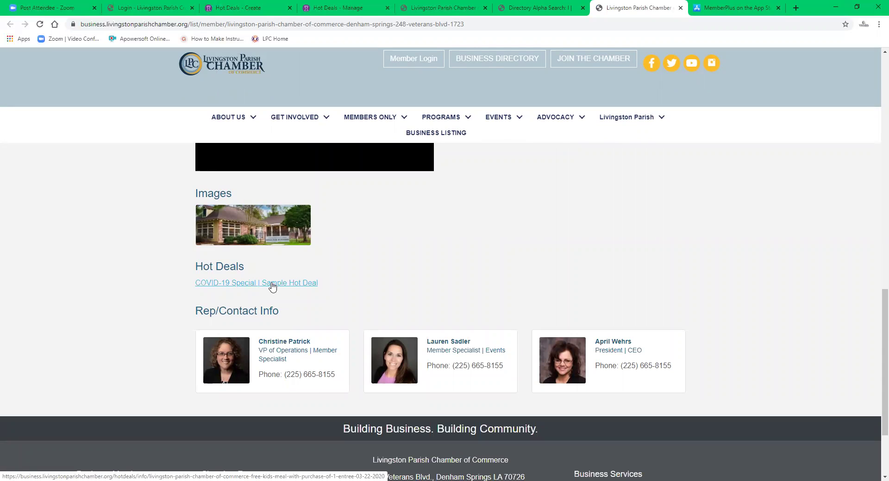
pyautogui.click(273, 287)
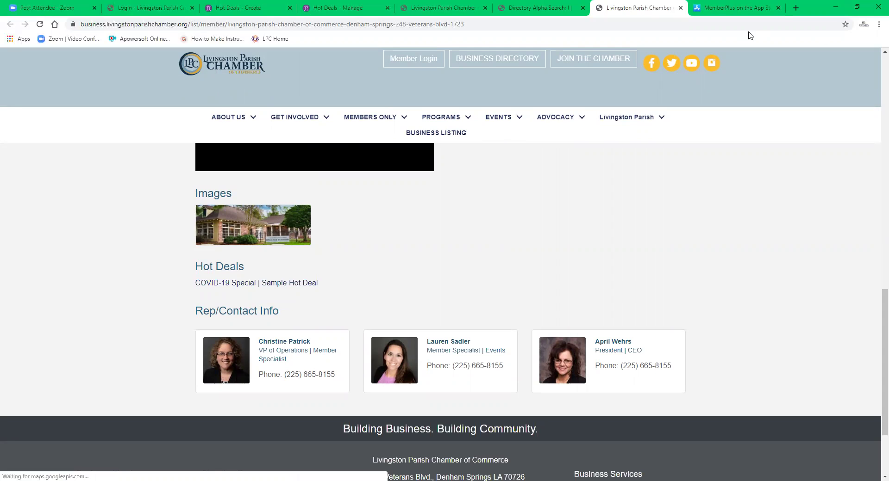
# Switch to the MemberPlus App Store preview page
pyautogui.click(729, 8)
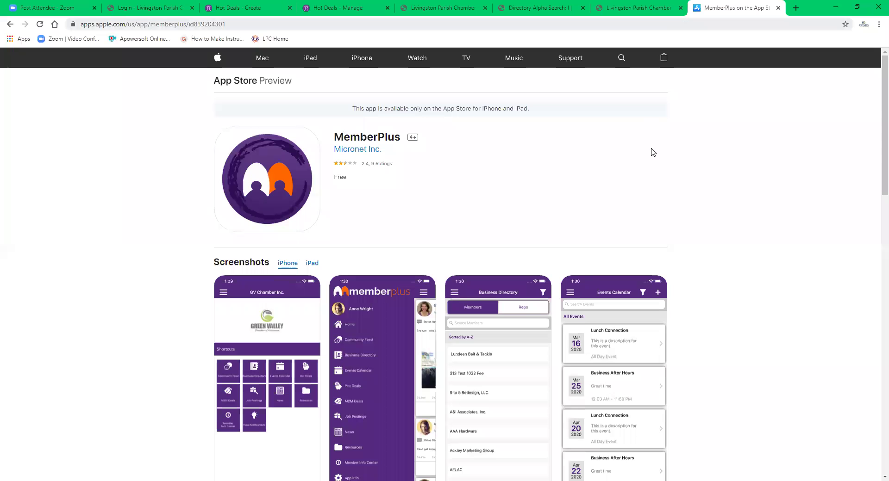